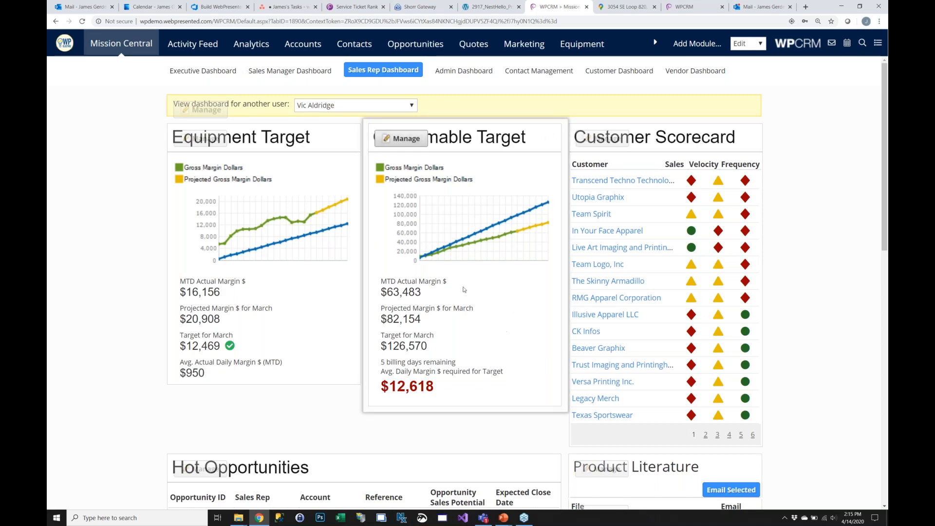
Step: Check the projected margin on the Consumable Target chart, and open the analytics for Transcend Techno Technology from the Customer Scorecard
mouse_move(550, 225)
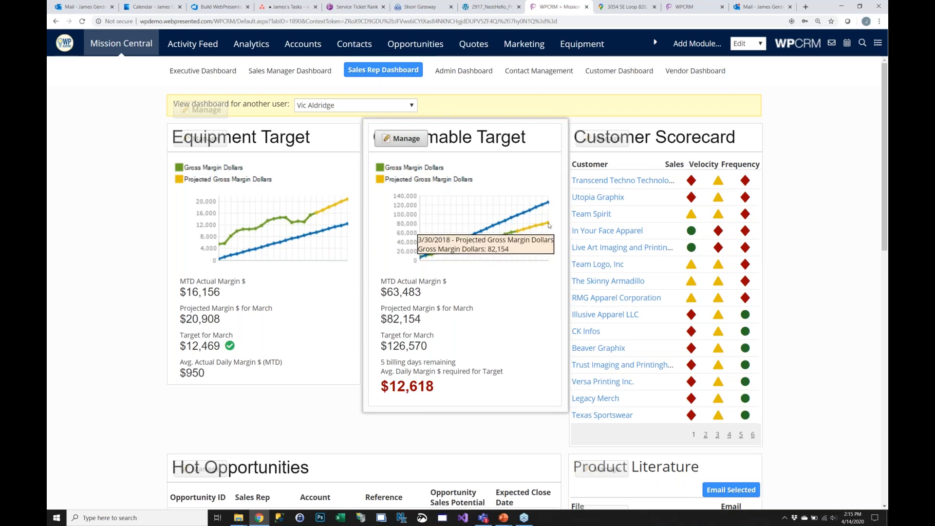
mouse_move(501, 237)
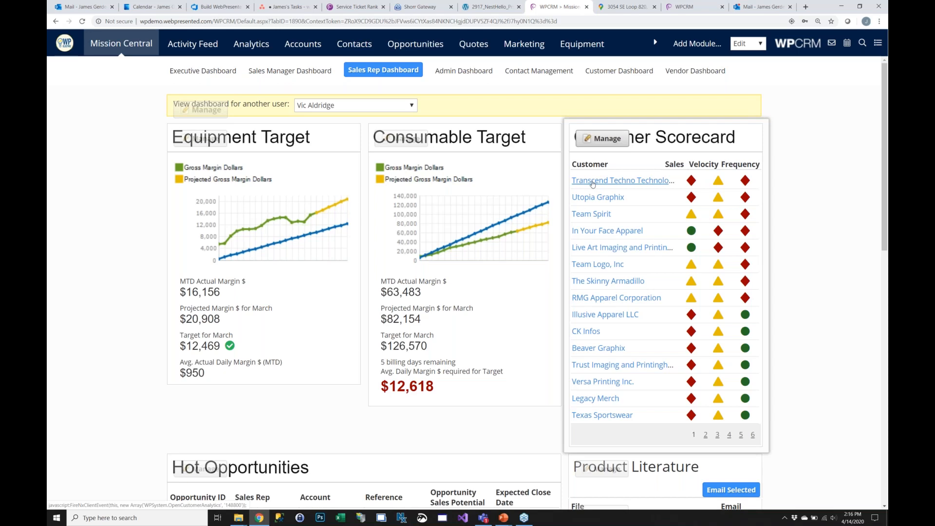
click(592, 183)
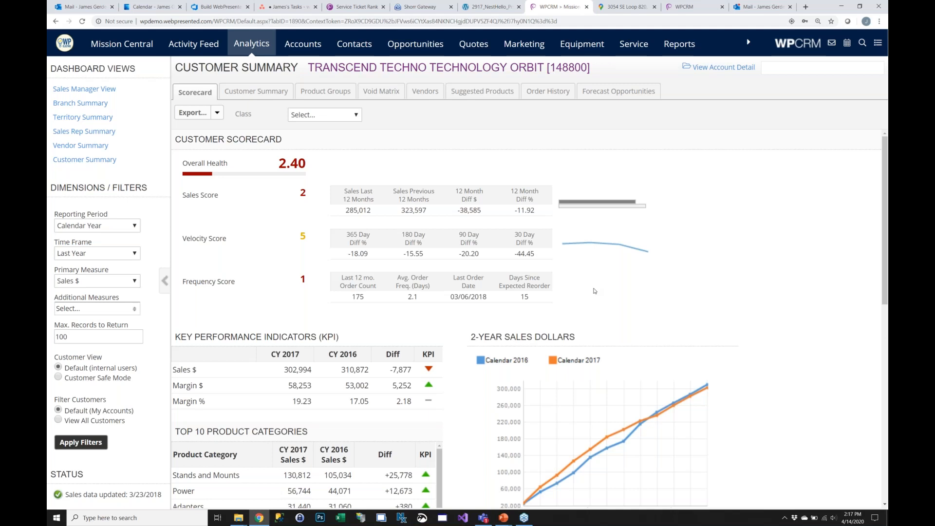
Step: Open the customer's account detail and expand its notes
click(729, 67)
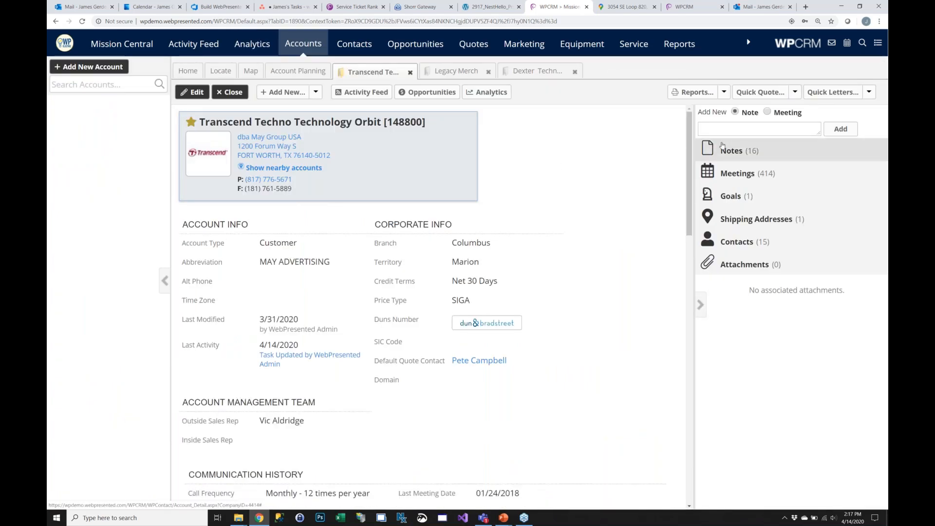
click(731, 150)
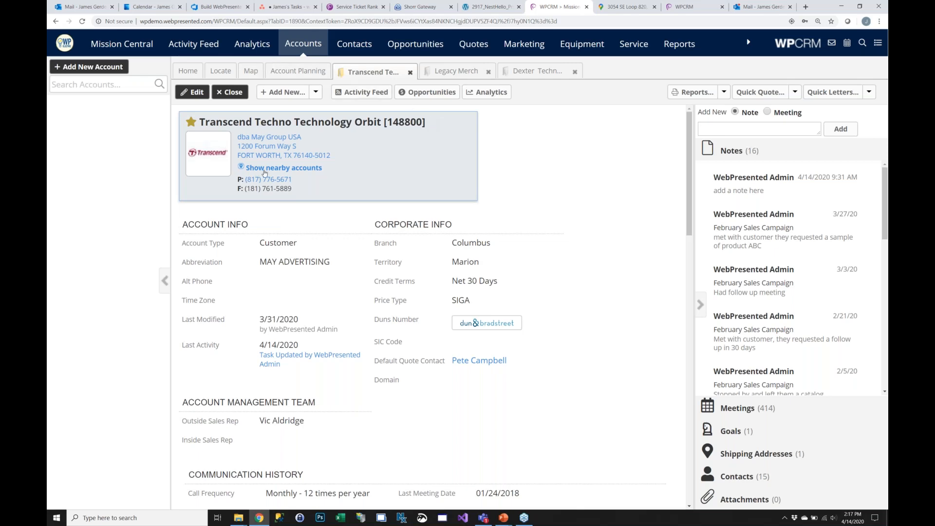
Step: View the accounts near the customer on the map and review the customer's activity feed
click(265, 169)
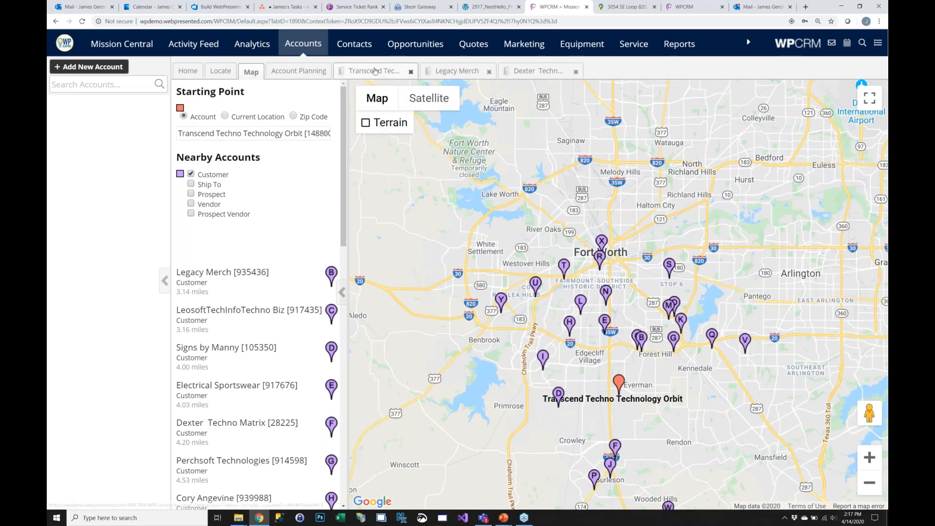
click(374, 72)
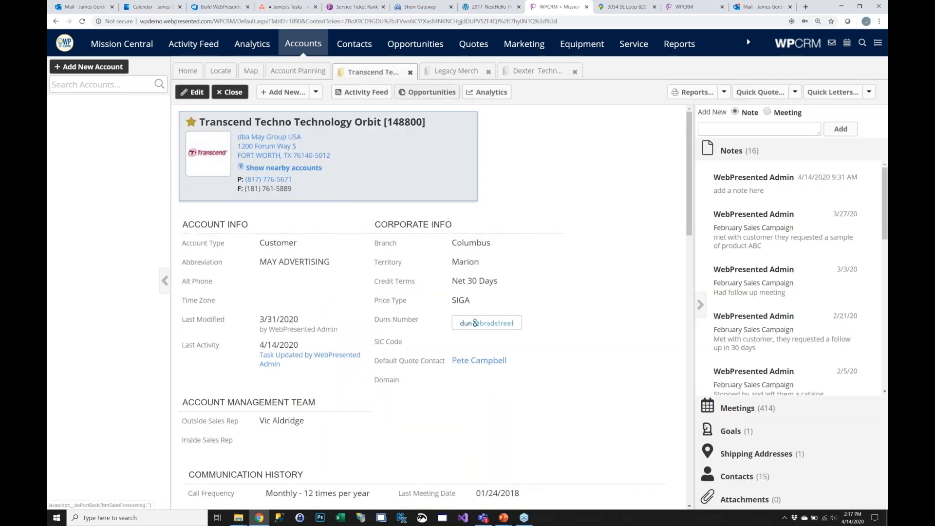
click(370, 92)
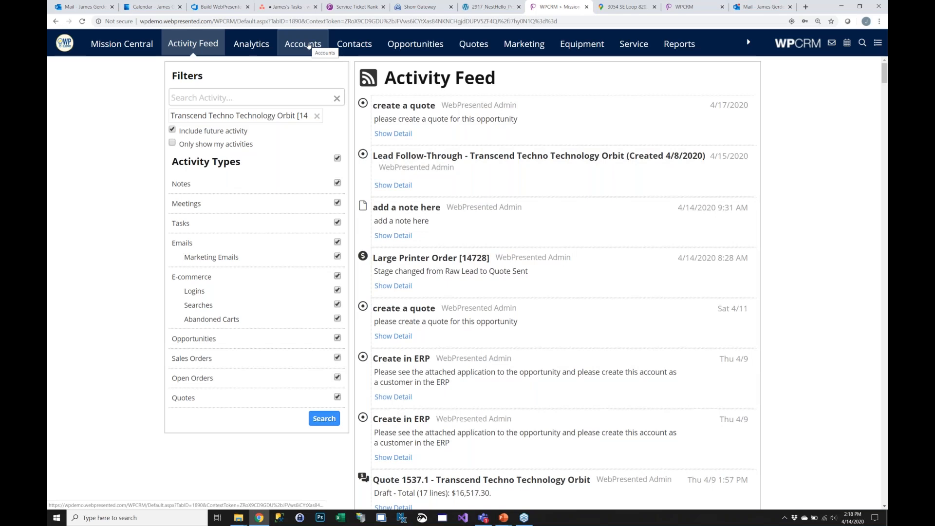
click(309, 45)
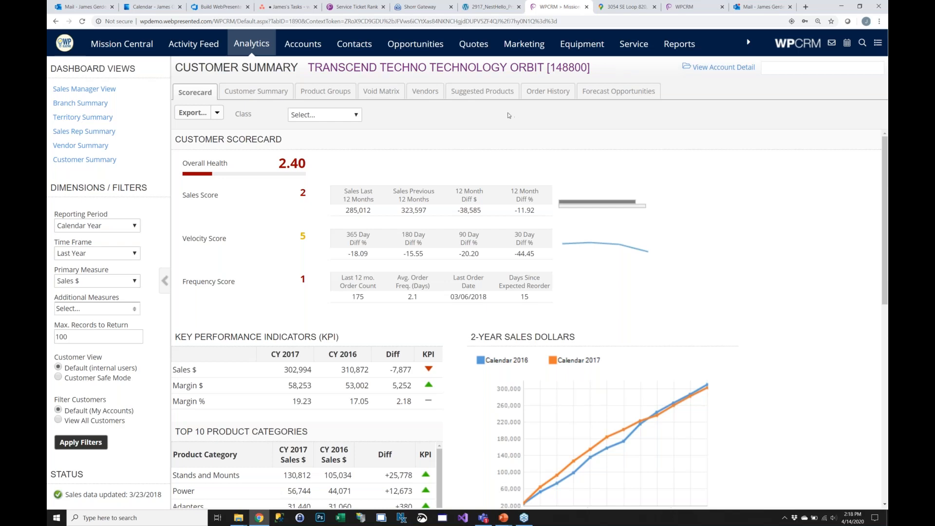
Step: Open the customer's suggested products and view enlarged images of MUL3MBA-4896 and MULAL3MUWW-4896
click(489, 97)
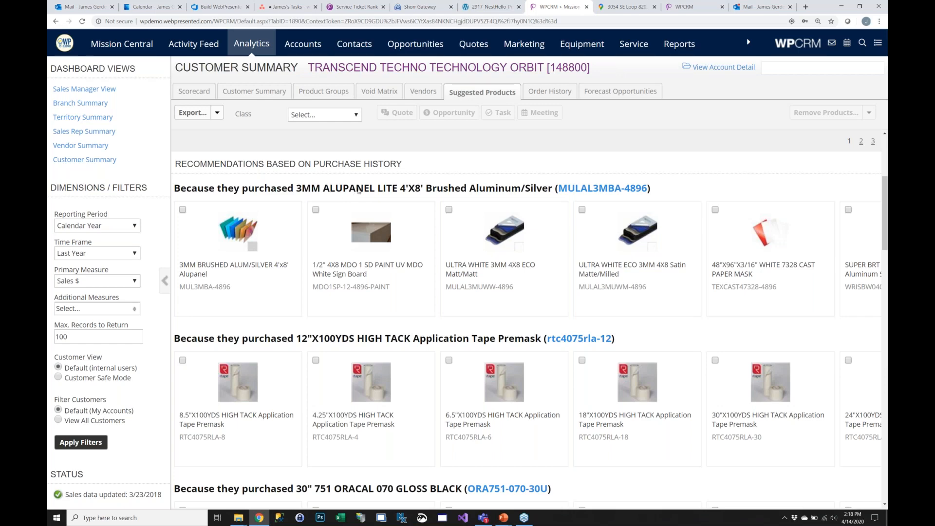
mouse_move(243, 233)
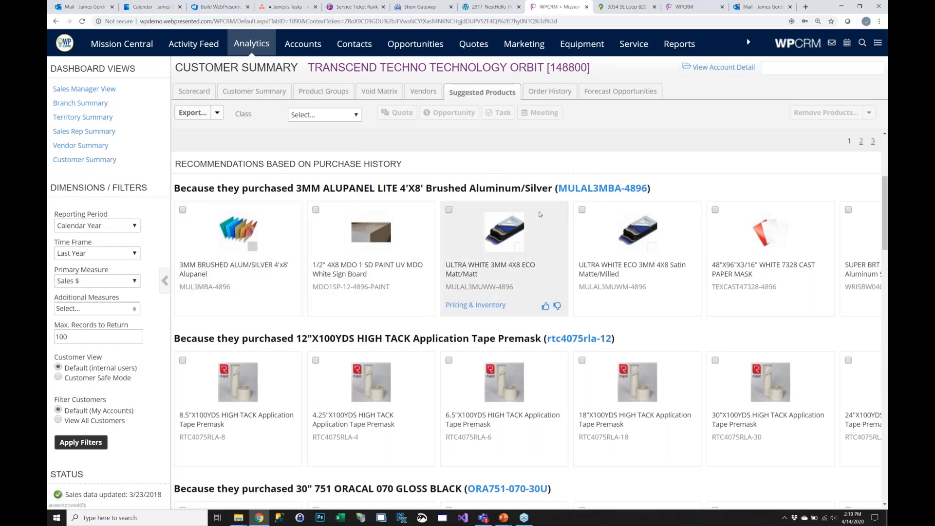
click(238, 231)
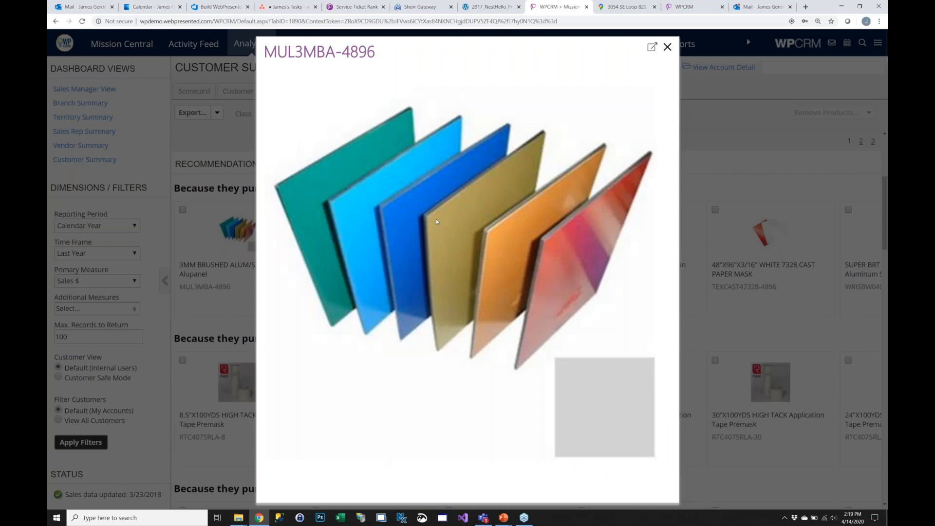
click(667, 47)
click(504, 232)
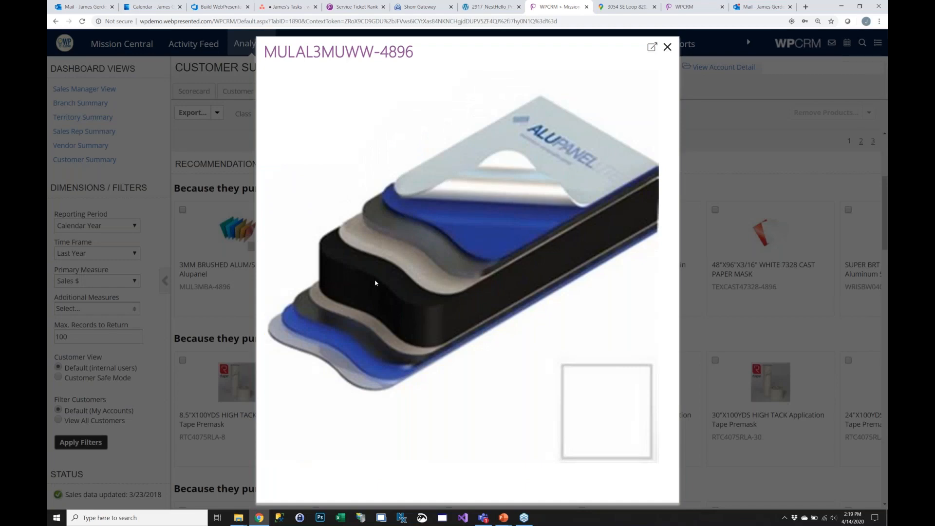
click(667, 47)
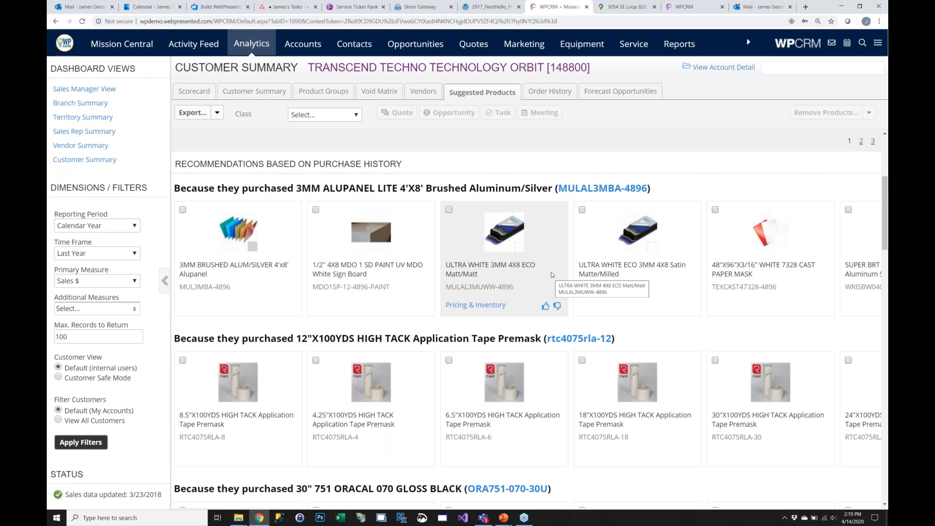
Step: Create a quote from the first four products recommended for the 3MM ALUPANEL LITE purchase
right_click(261, 286)
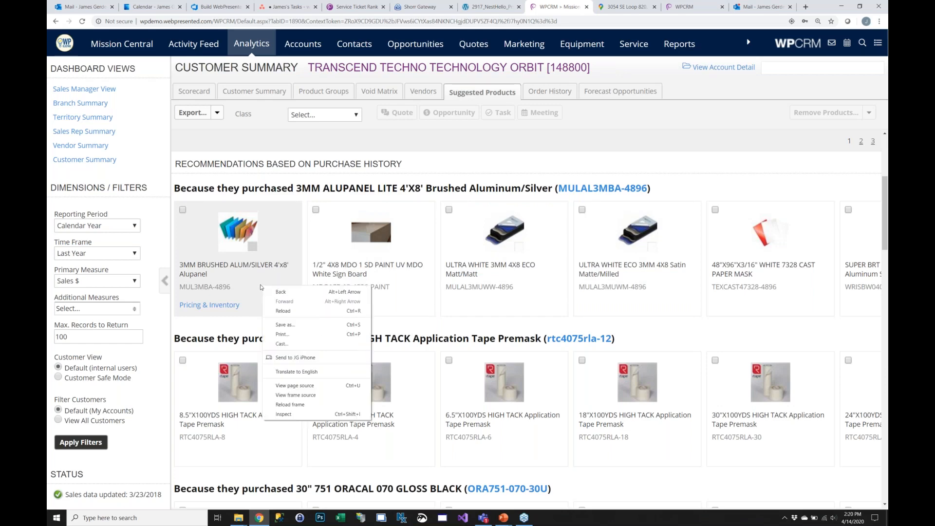
click(258, 288)
click(370, 285)
click(493, 284)
click(585, 274)
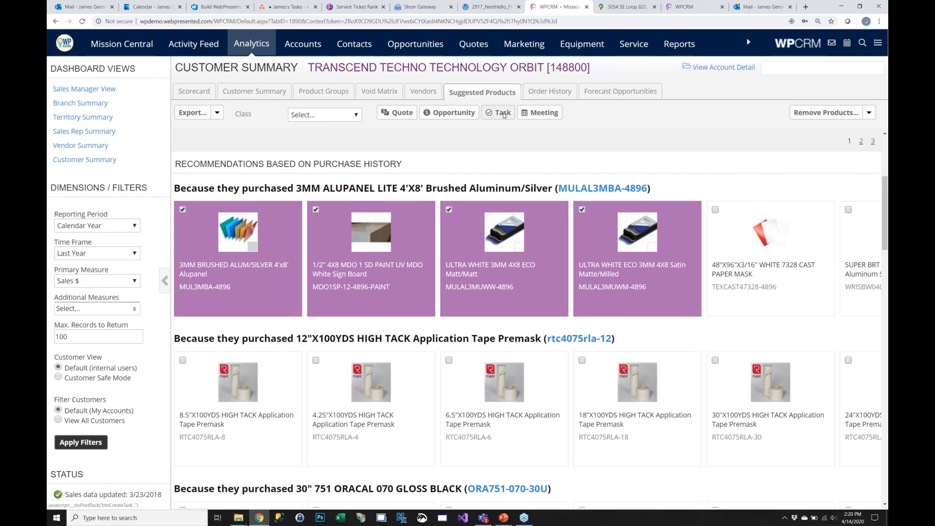
mouse_move(612, 247)
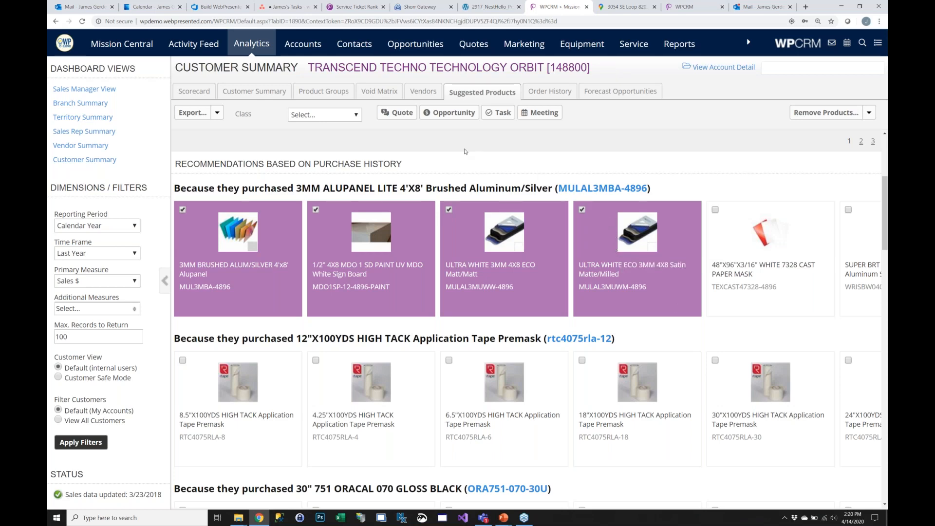
click(400, 114)
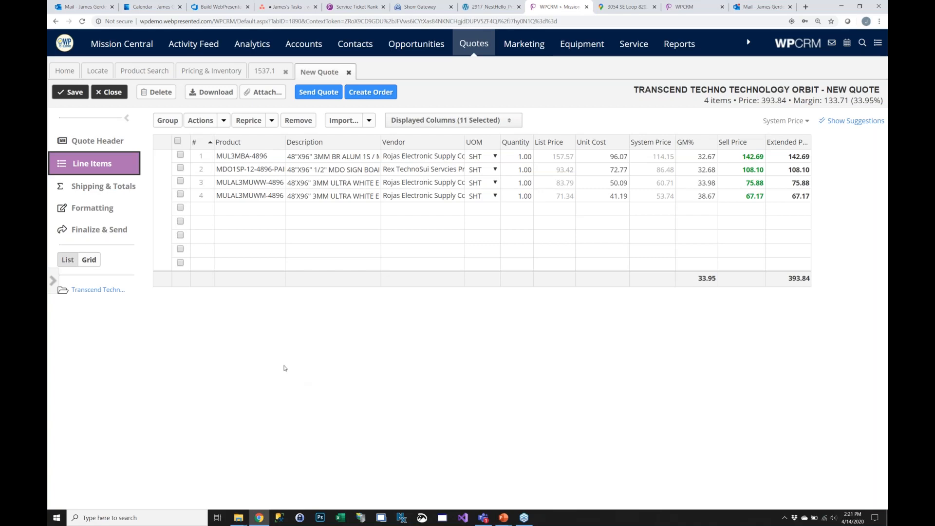
Step: Revisit Transcend Techno Technology's suggested products from the sales rep dashboard, and return to the new quote
click(122, 44)
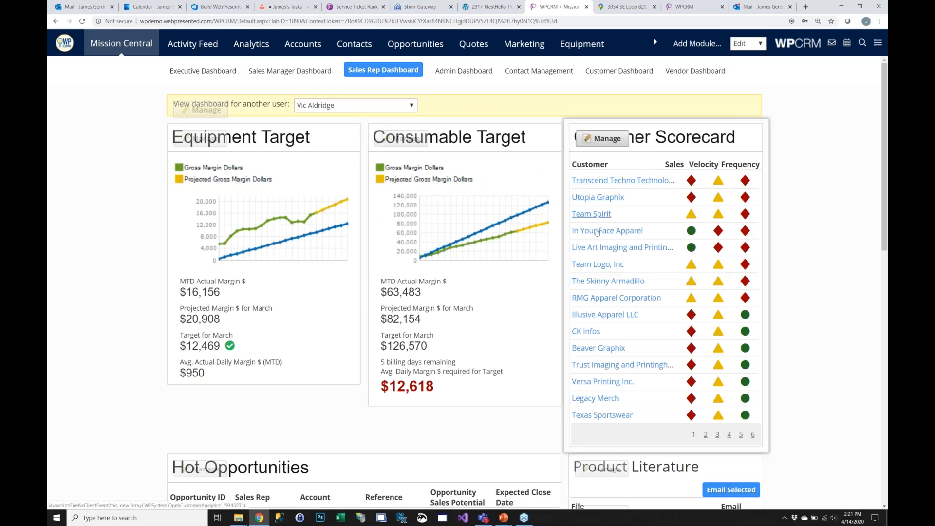
click(607, 184)
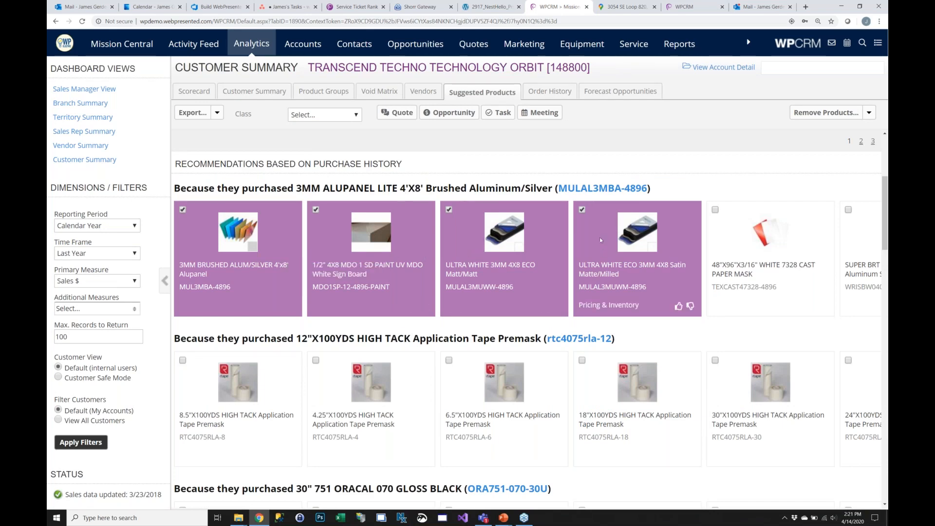
click(476, 56)
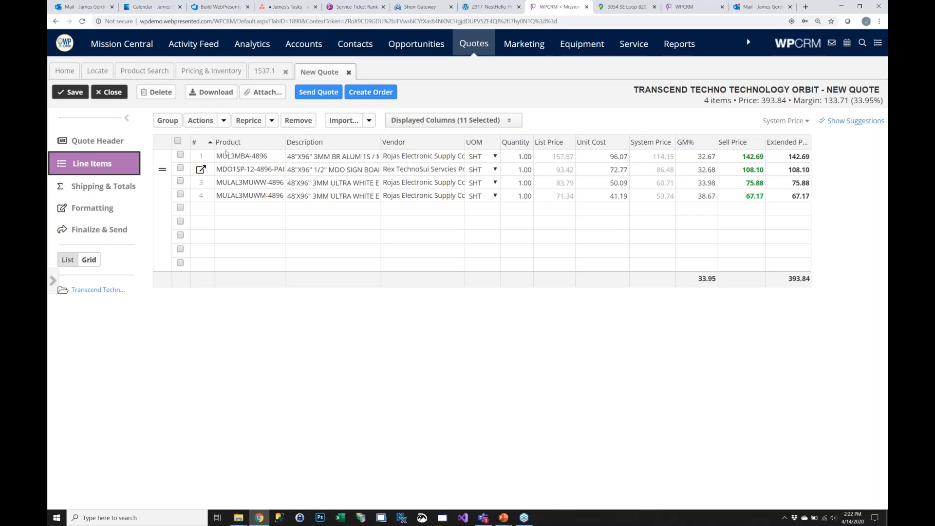
Step: Collapse the quote's side navigation and group the first two line items under the name "Paint Products"
click(127, 119)
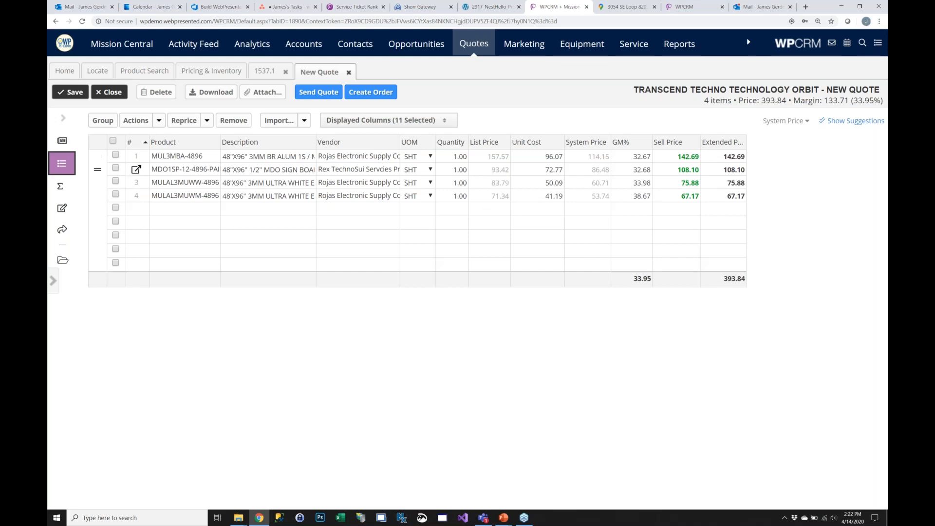
click(116, 169)
click(103, 120)
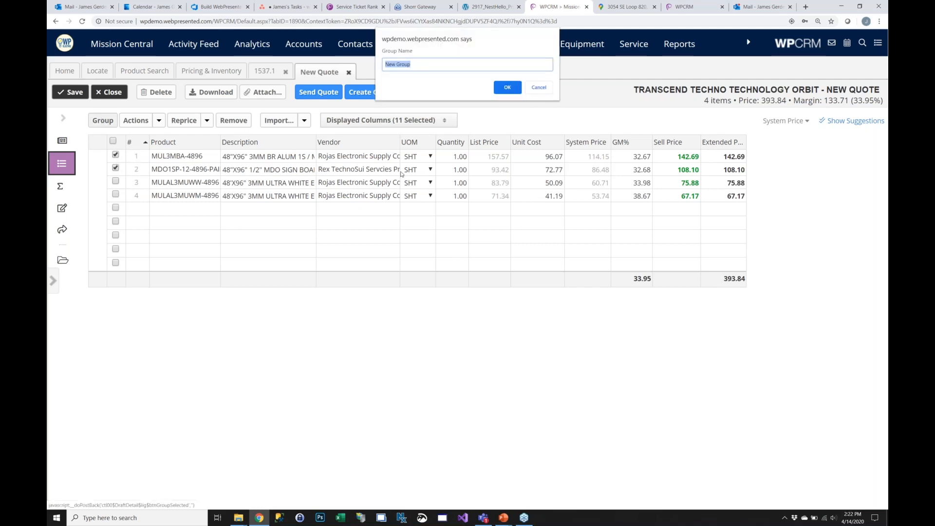
text(Paint Products)
click(507, 88)
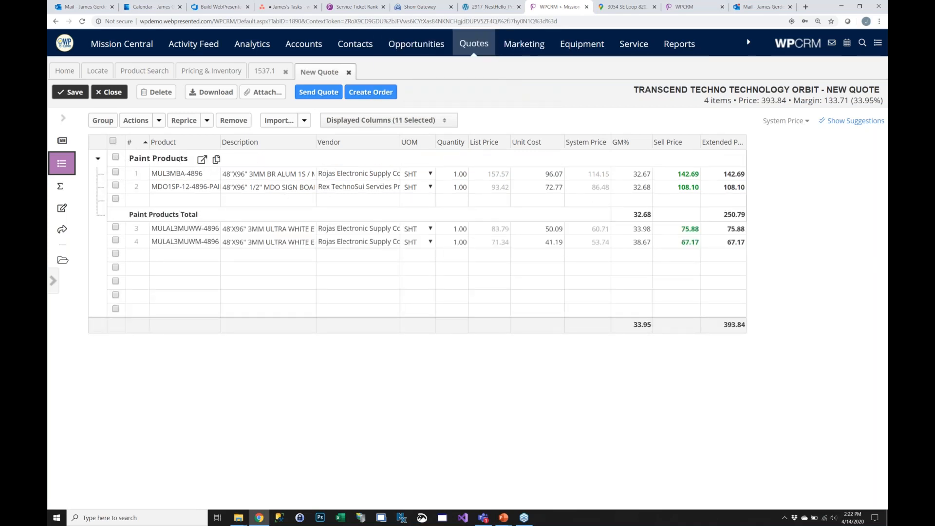
Step: Move MUL3MBA-4896 below MDO1SP-12-4896-PAINT in the Paint Products group, and set their quantities to 50 and 12 respectively
mouse_move(98, 175)
mouse_down()
mouse_move(101, 195)
mouse_move(137, 187)
mouse_up()
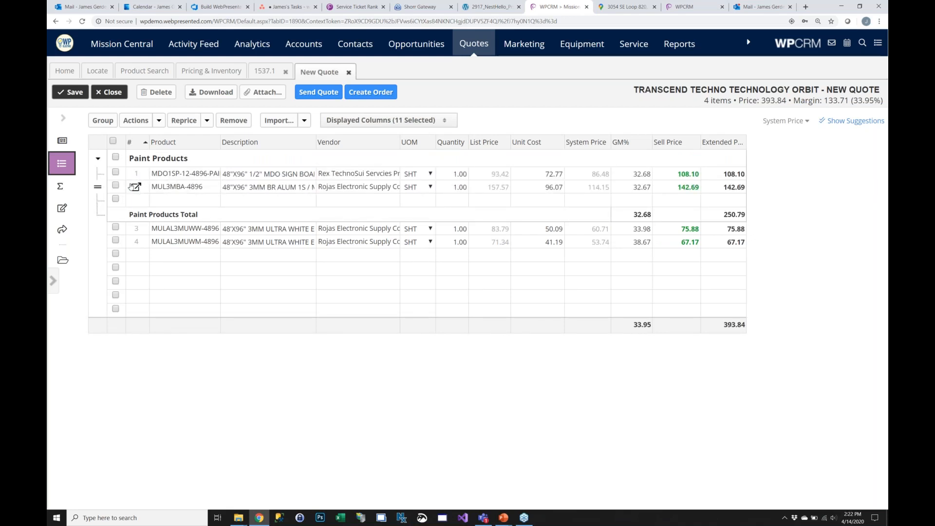
click(452, 174)
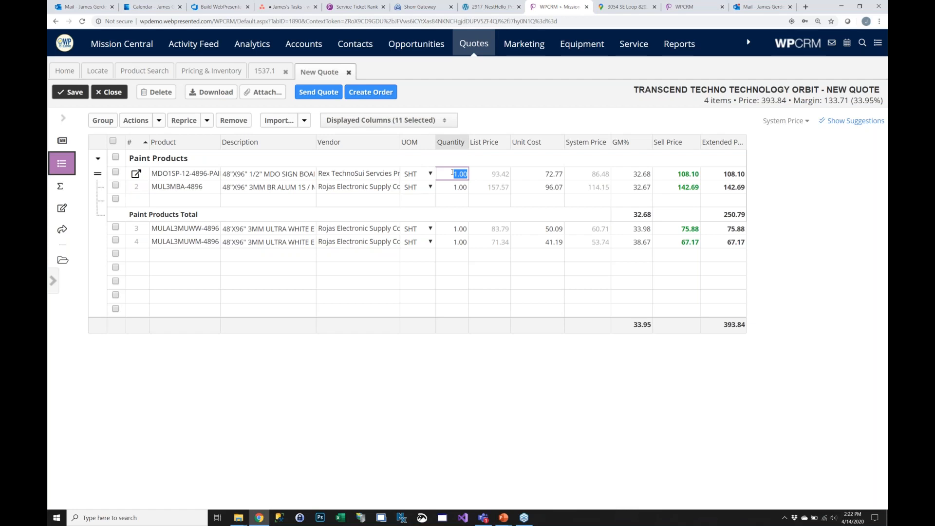
text(12)
click(455, 190)
text(50)
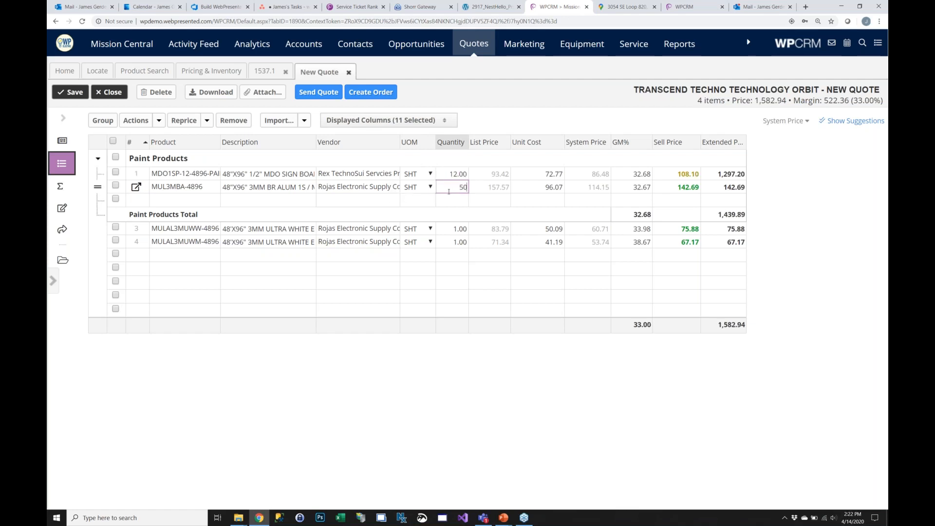
key(Tab)
click(549, 354)
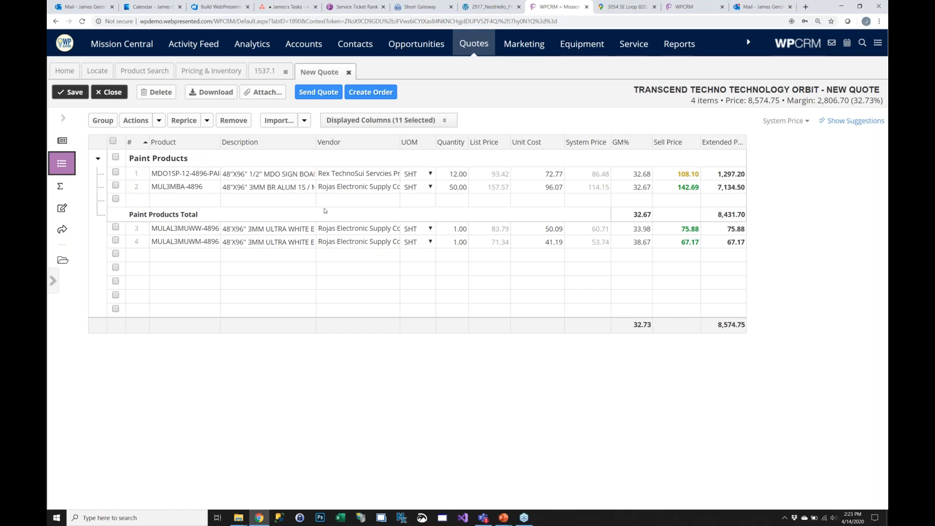
Step: Add the TEXMIST spray adhesive as a new line item below the ungrouped products, looking it up with "texm"
click(171, 257)
text(texm)
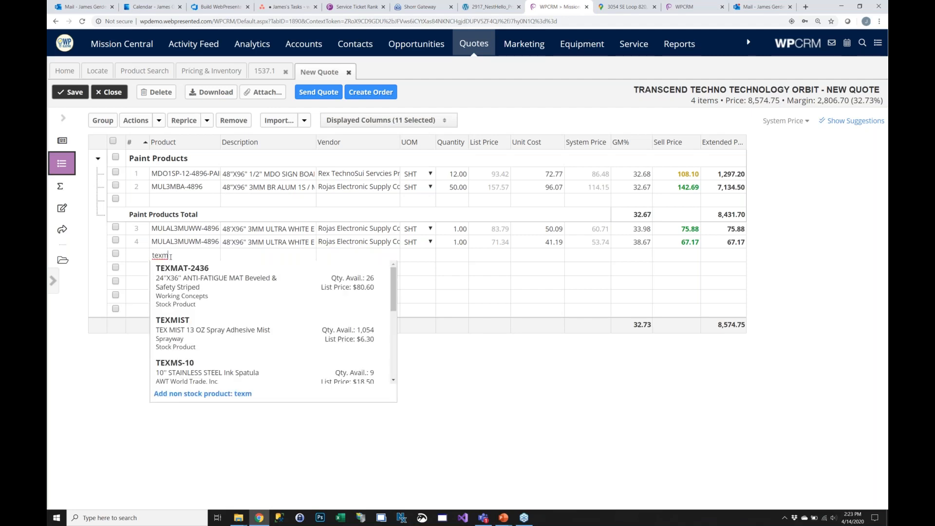
click(192, 334)
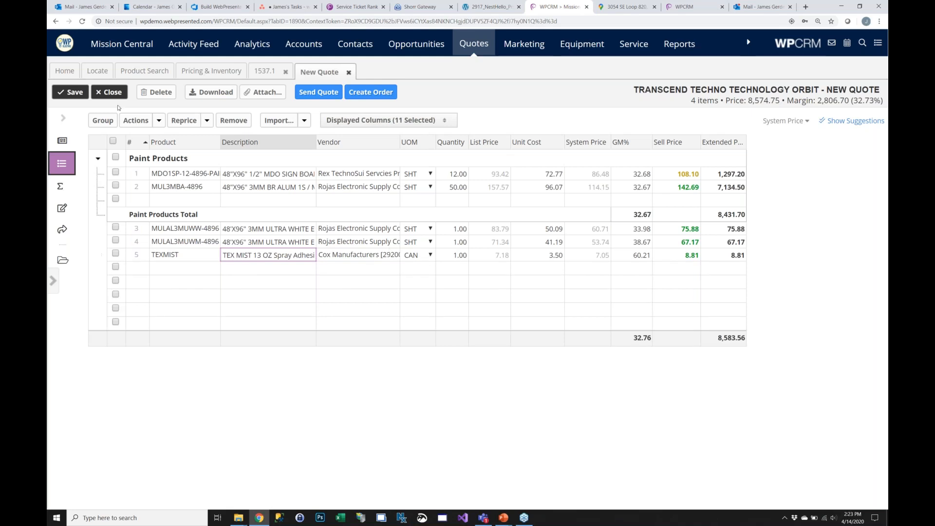
Step: Look through the product group filter options and search the product catalogue for descriptions containing "adhesive"
click(146, 76)
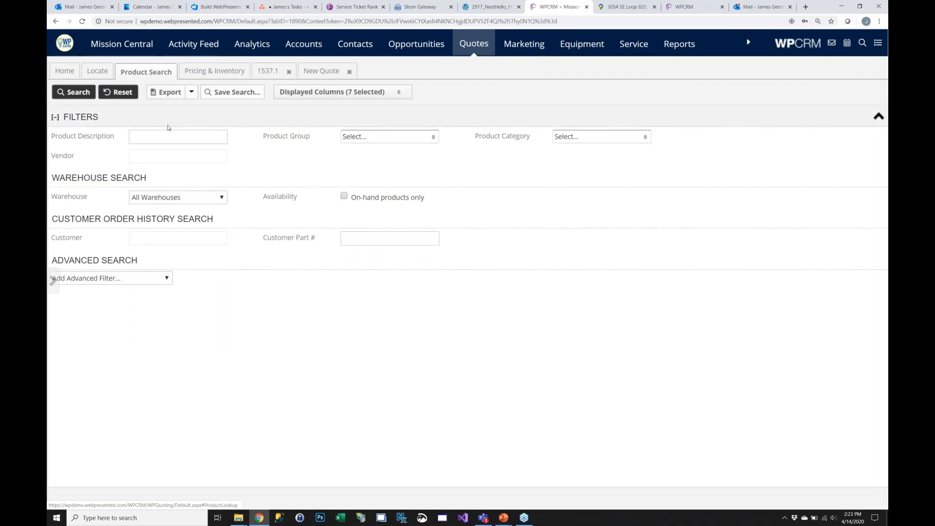
click(376, 138)
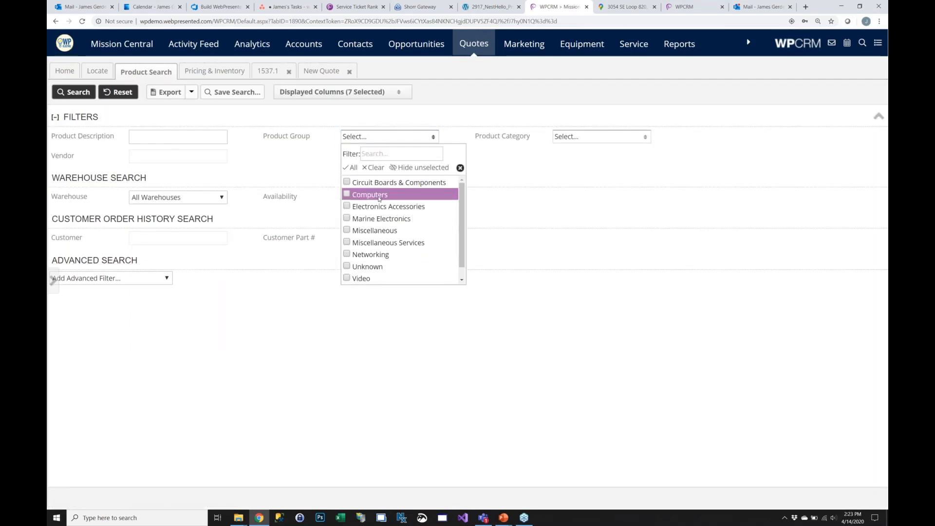
scroll(349, 229, down, 1)
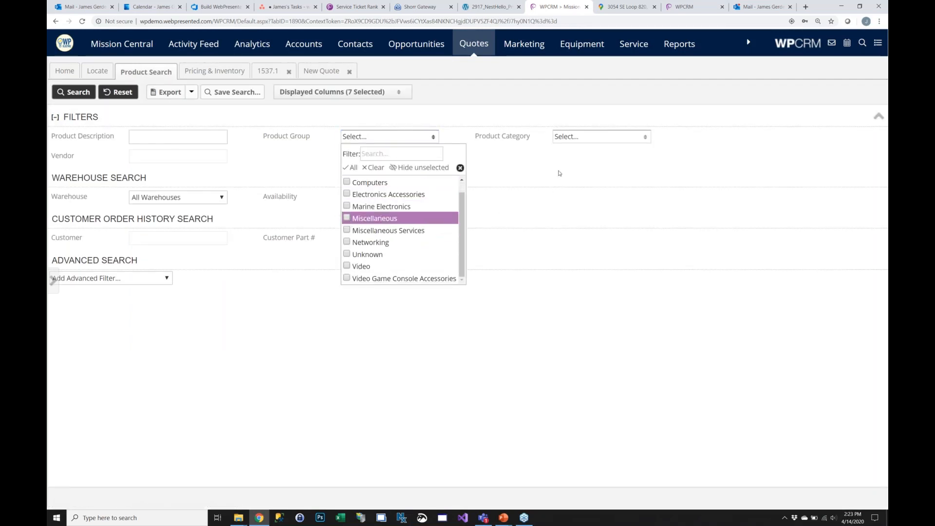
click(538, 169)
click(192, 136)
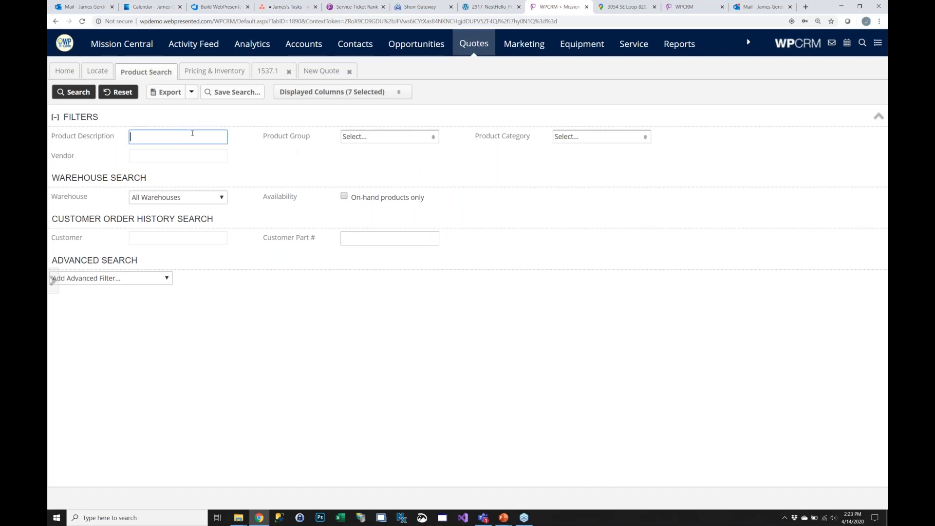
text(adhesive)
click(76, 93)
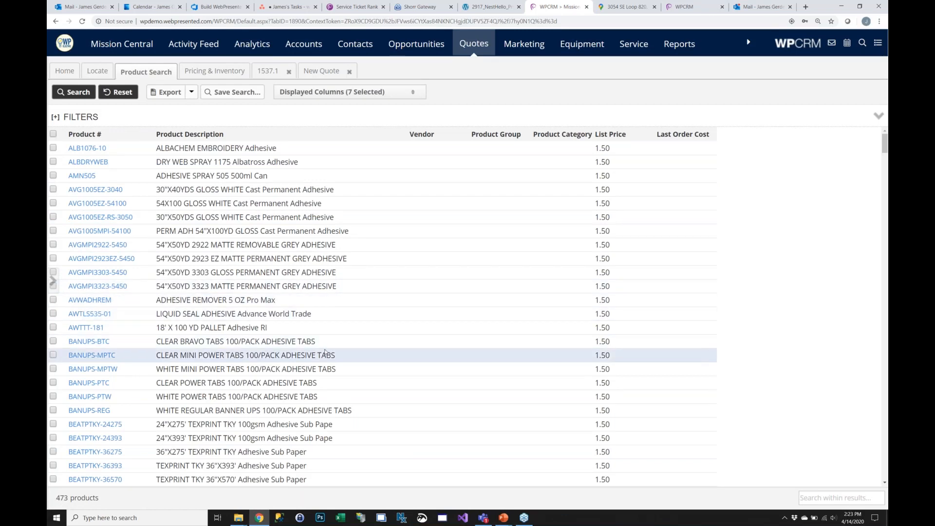
Step: Add the blade products GAPSC1430, GAPSC1460 and GAPSC-3245 from the adhesive search results to the new quote
scroll(297, 350, down, 20)
click(314, 297)
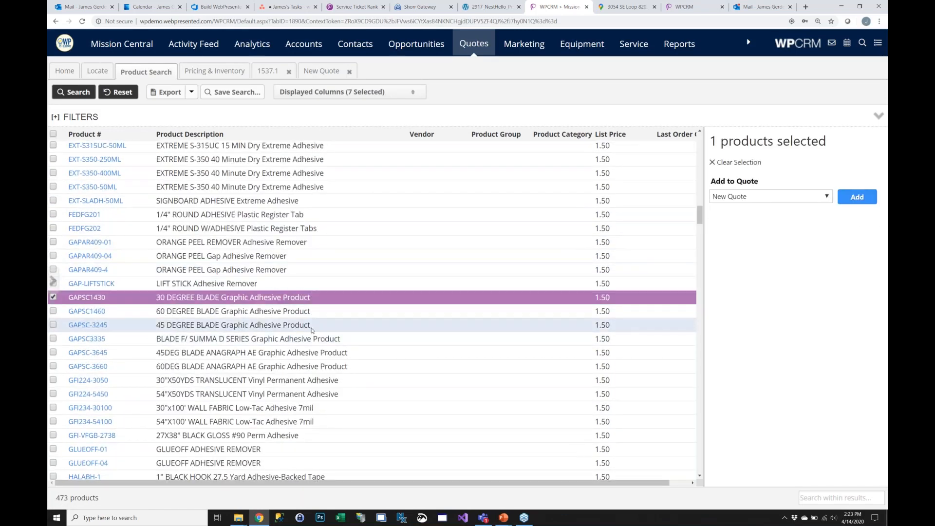
shift+click(310, 325)
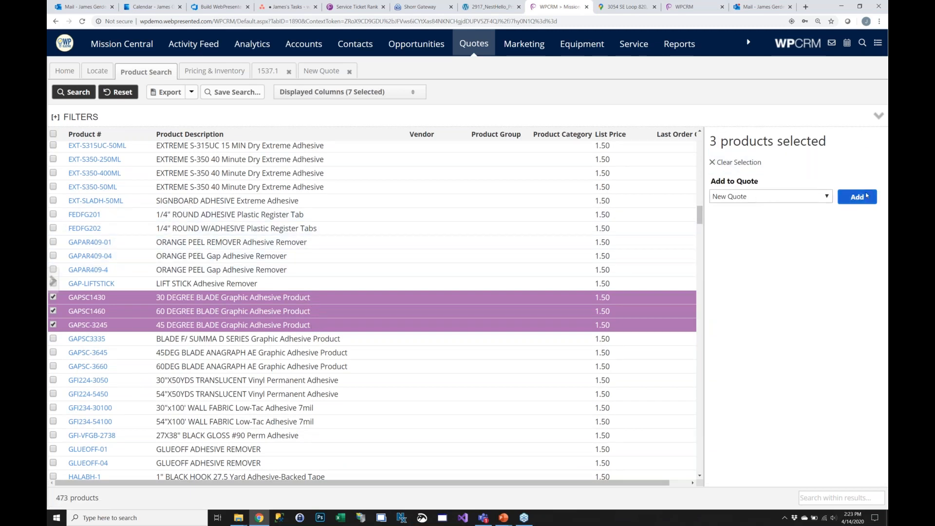
click(799, 200)
click(799, 200)
click(859, 198)
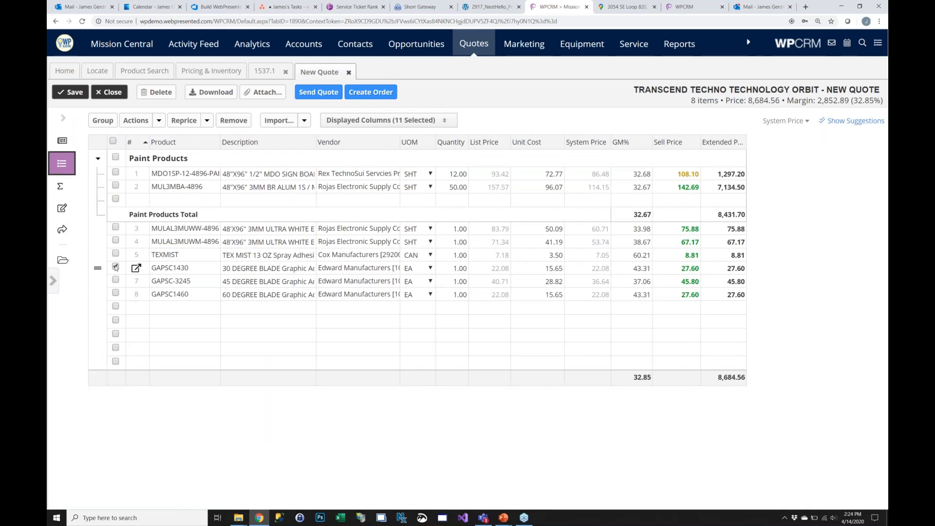
Step: Group line items GAPSC1430, GAPSC-3245 and GAPSC1460 under the name "Adhesives" and save the quote
click(115, 279)
click(115, 292)
click(112, 120)
text(Adhesives)
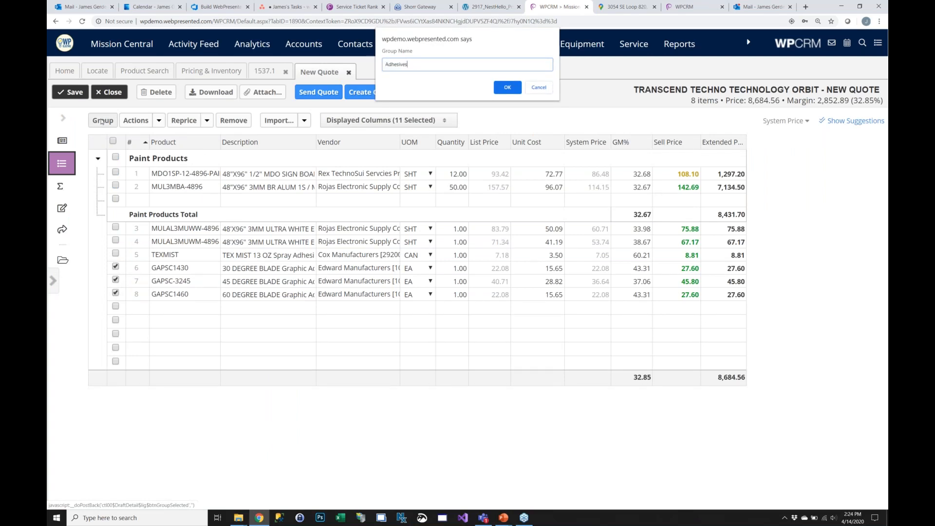
click(498, 89)
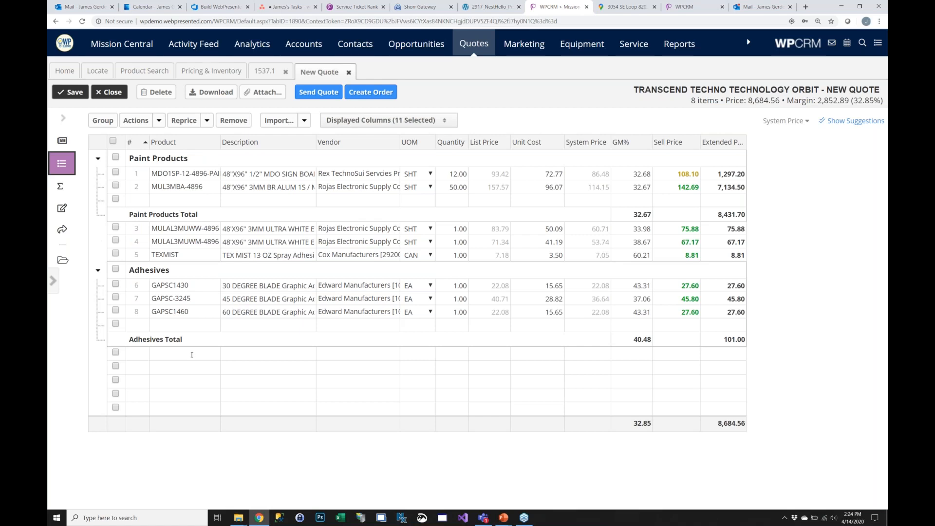
click(67, 95)
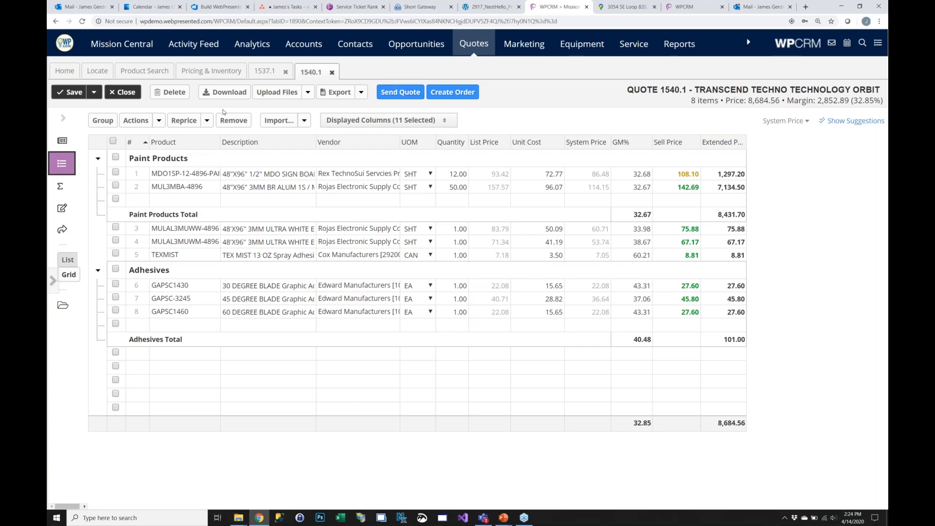
Step: Set the quote's ship-to to the May Group USA location and look through the add-on charge options
click(61, 141)
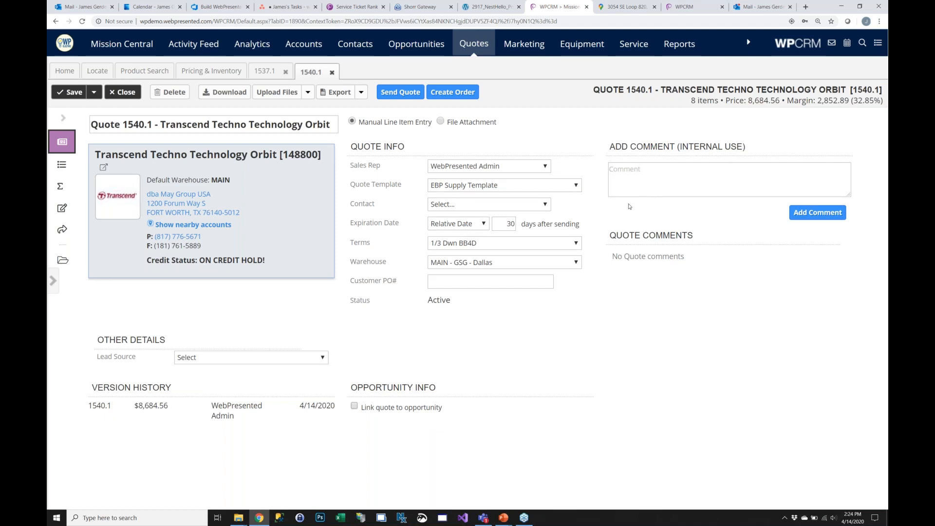
click(68, 186)
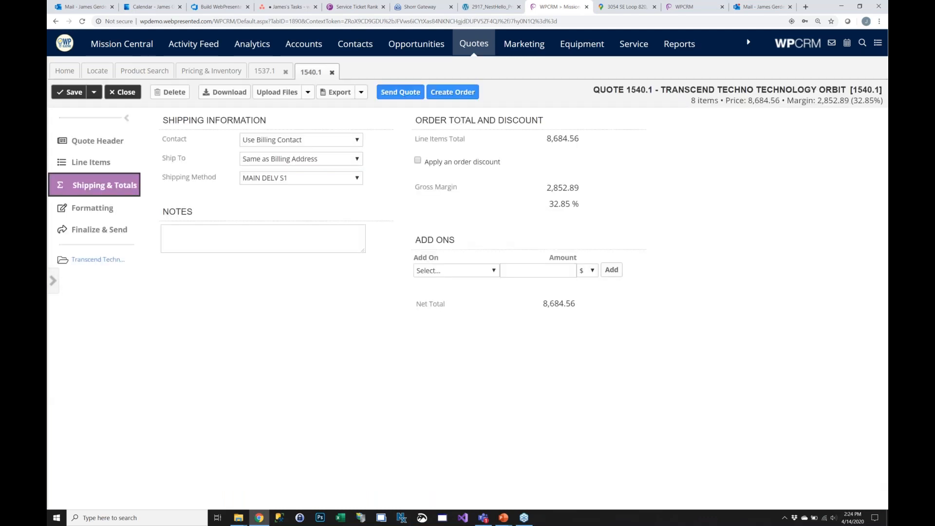
click(278, 159)
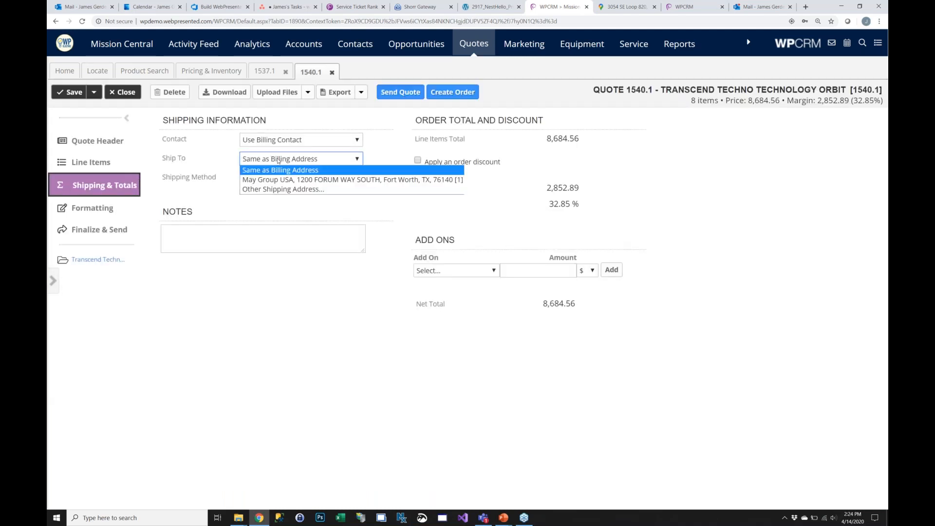
click(281, 178)
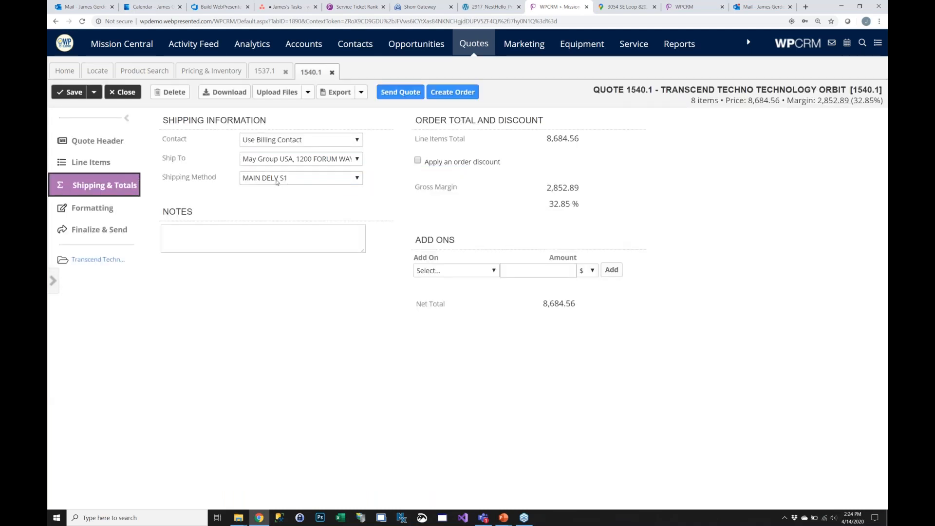
click(454, 272)
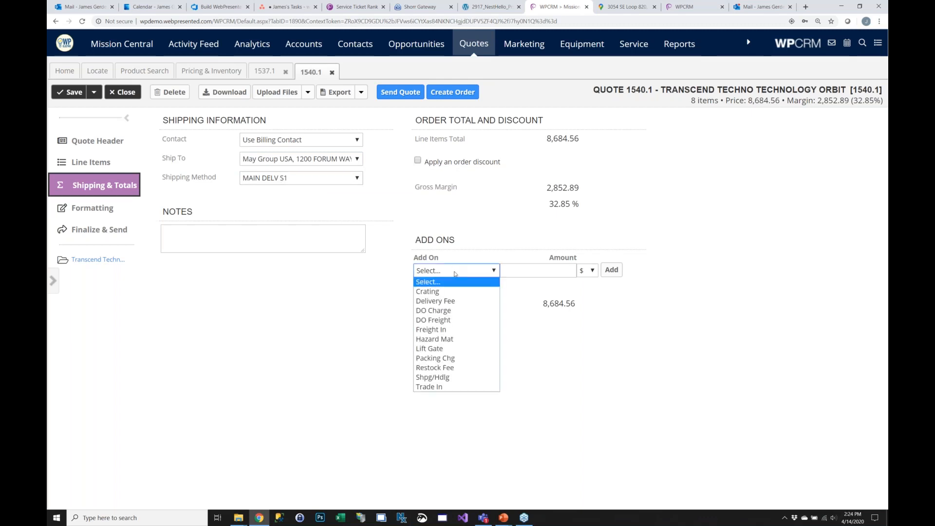
click(326, 292)
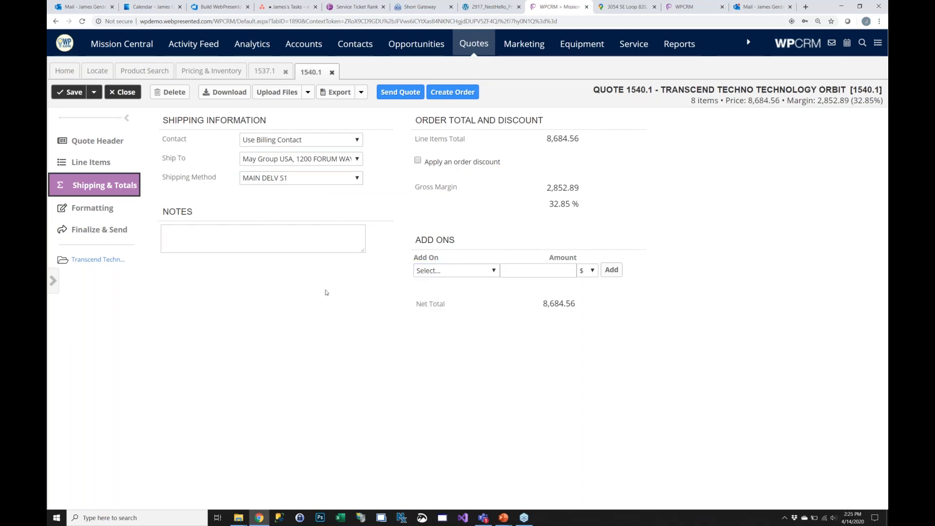
Step: Show suggested products beside the line items and examine the pricing and warehouse availability of 15-inch EASYWEED WHITE HTV (SISEWWT-15)
click(82, 162)
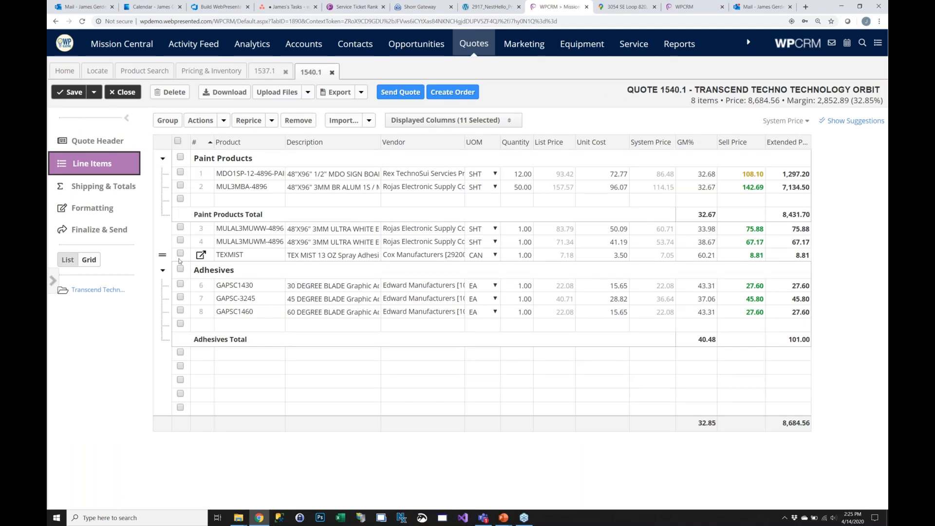
click(127, 120)
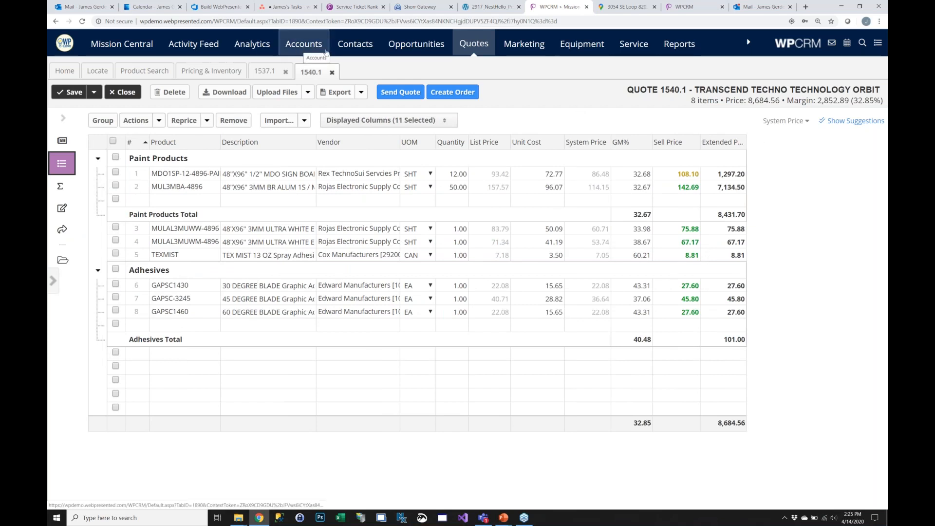
click(836, 121)
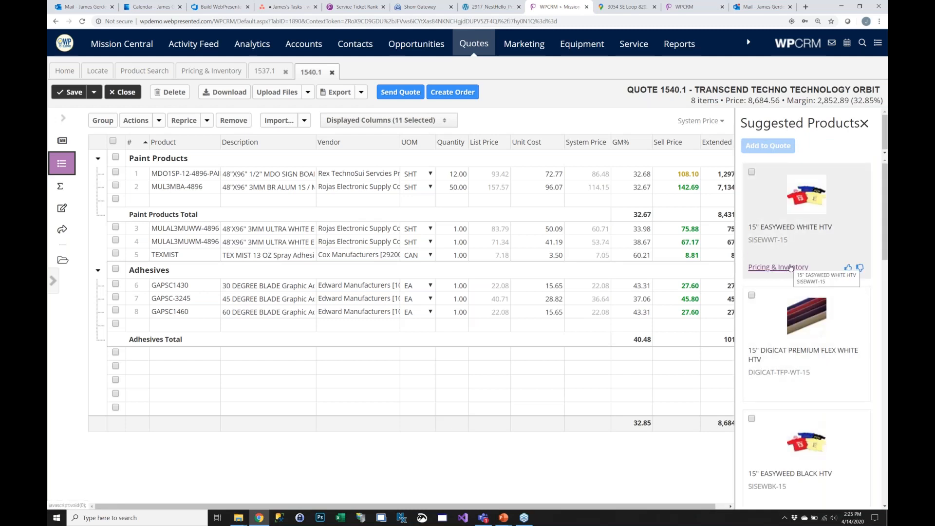
mouse_move(145, 179)
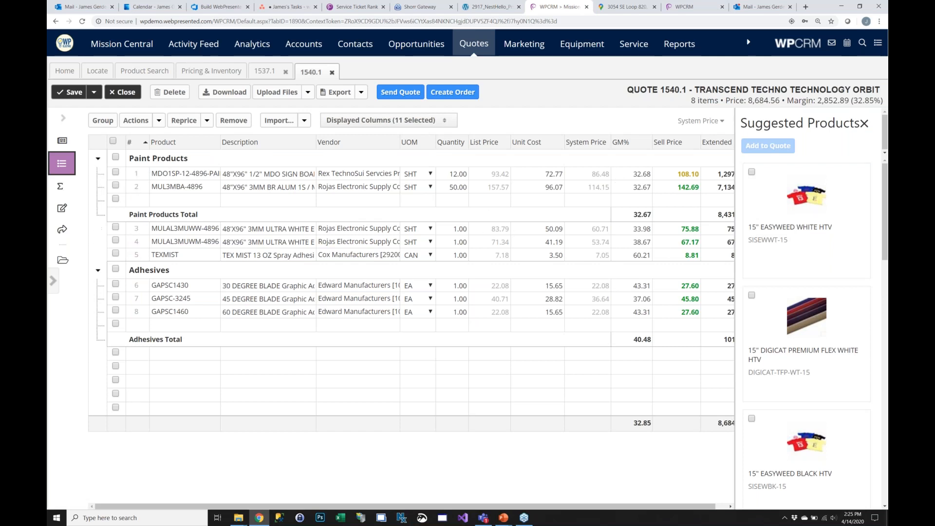
mouse_move(809, 249)
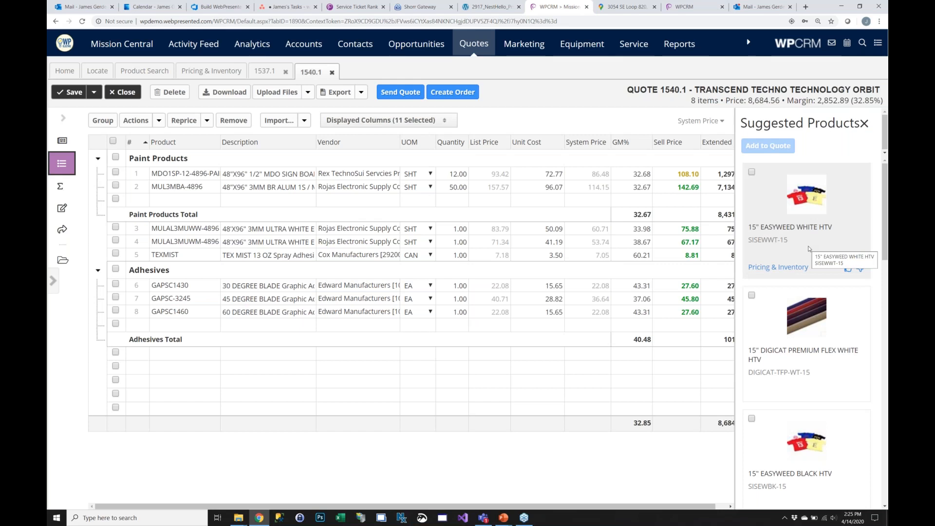
click(772, 269)
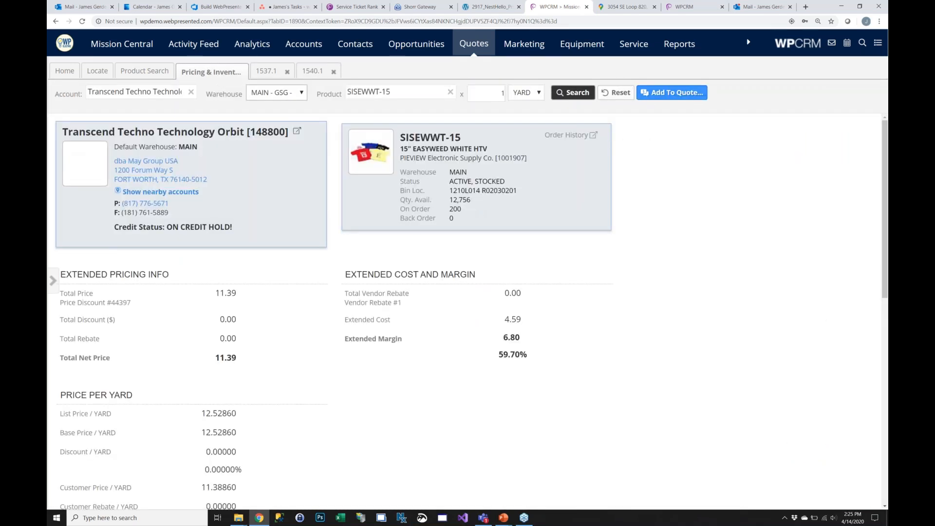
scroll(375, 223, down, 10)
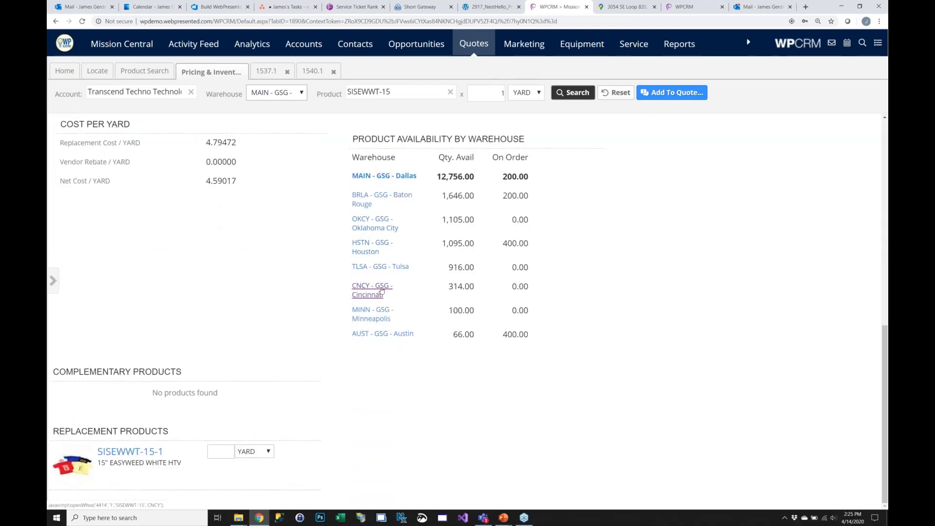
scroll(375, 290, up, 10)
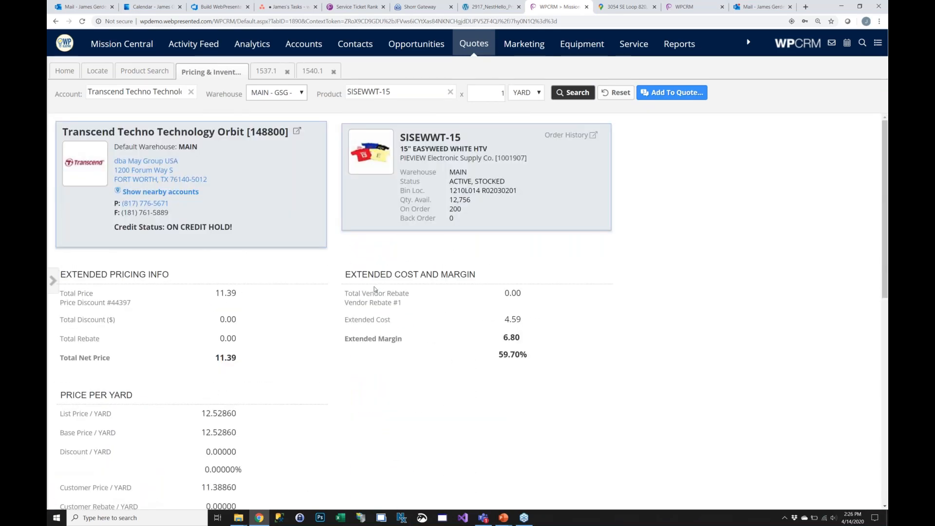
Step: Add the suggested products SISEWWT-15 and TEXOUT-01 Cured Plastisol Remover to quote 1540.1
click(312, 71)
click(761, 171)
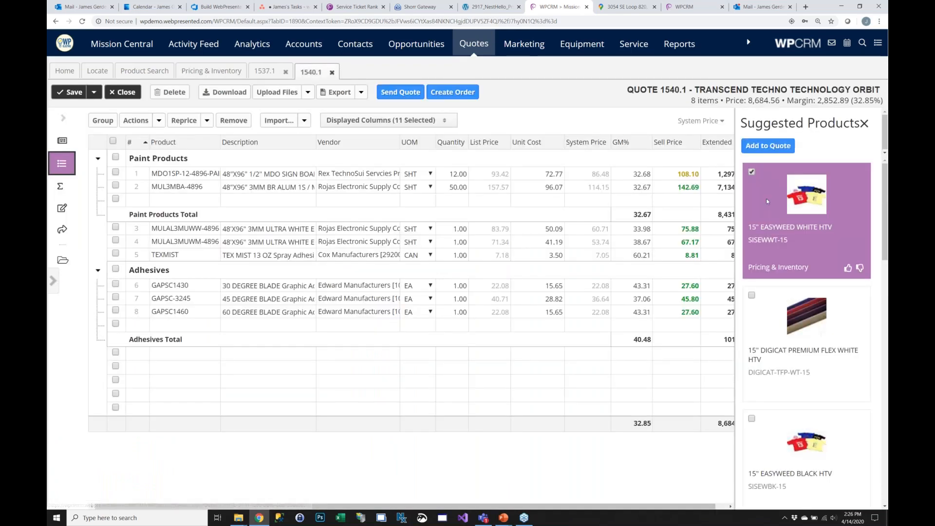
click(768, 147)
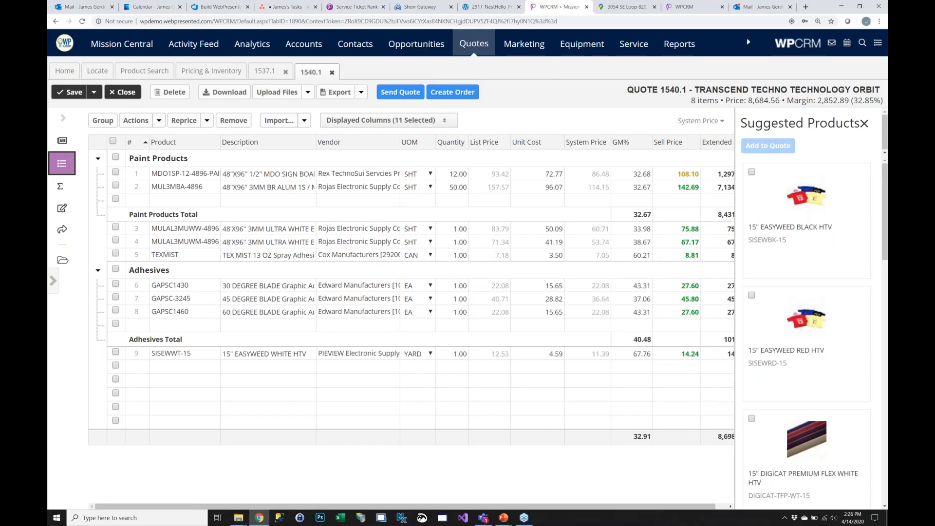
scroll(801, 398, down, 6)
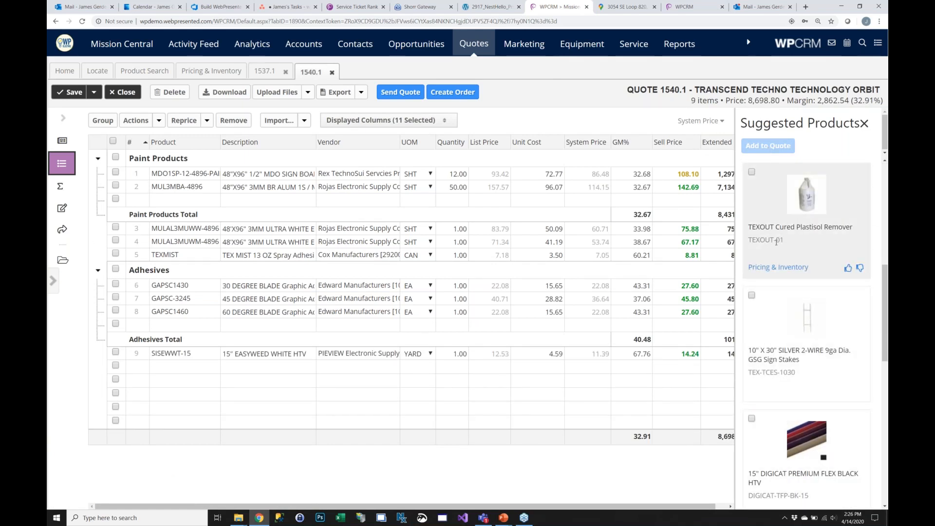
click(768, 147)
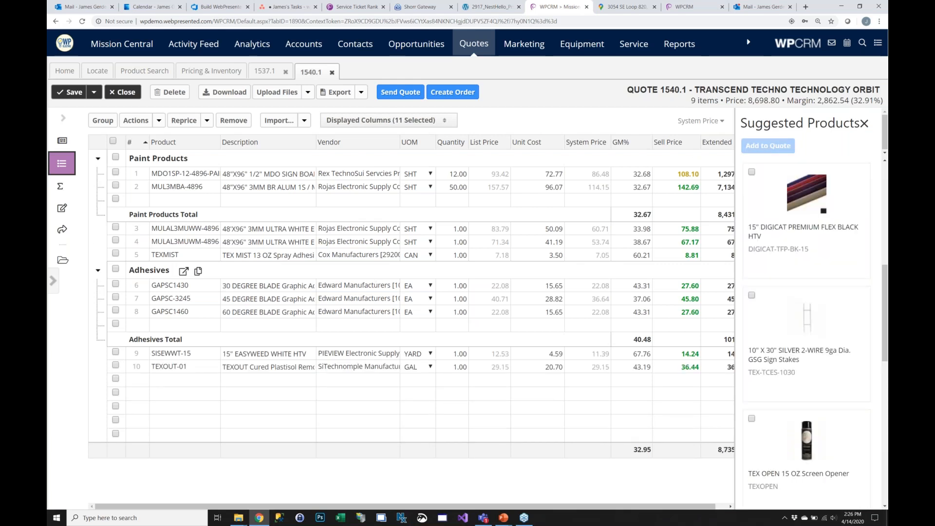
Step: Move TEXOUT-01 to the end of the Adhesives group, close the product suggestions and save the quote
drag(100, 368, 102, 323)
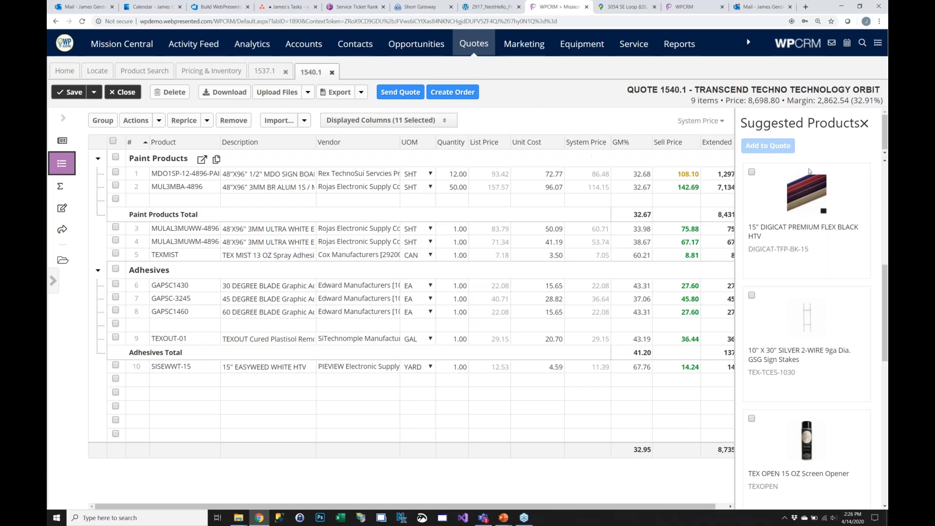
click(864, 123)
click(77, 93)
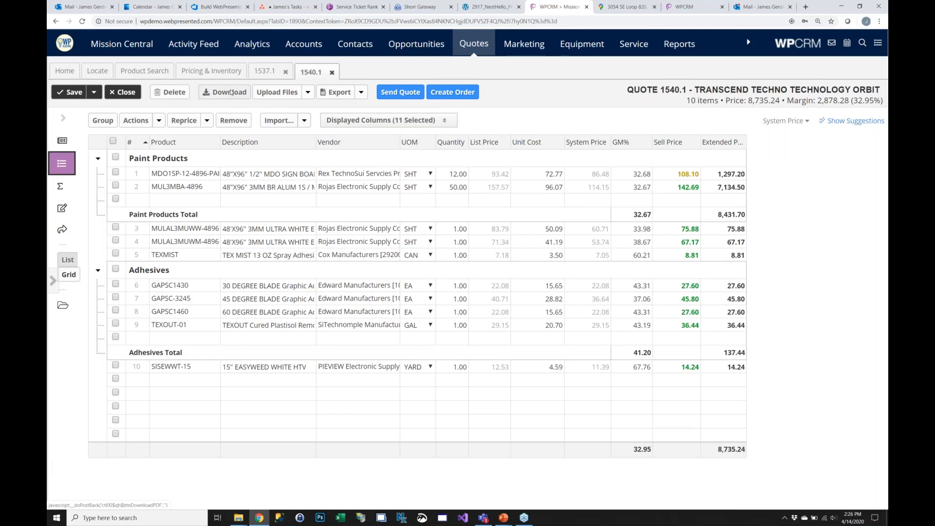
Step: Download quote 1540.1 as a PDF and review both pages of the quotation document
click(231, 92)
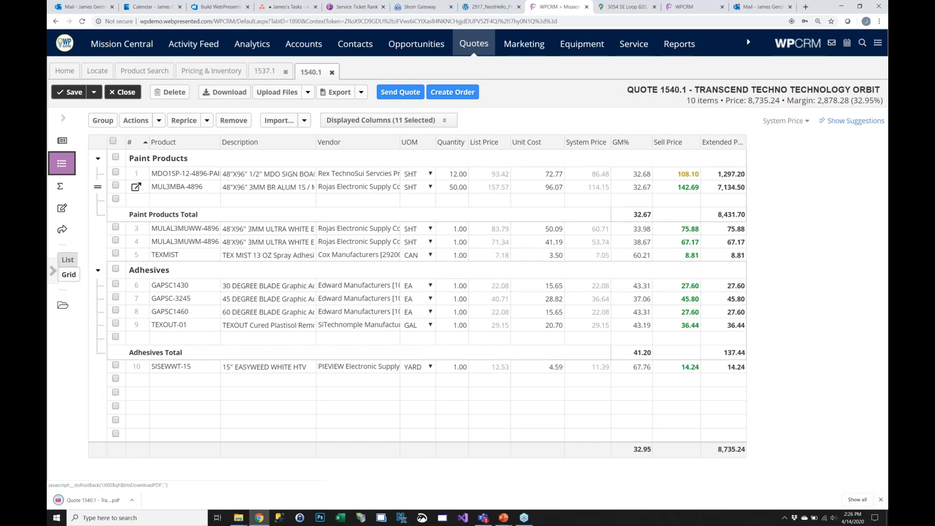
click(90, 500)
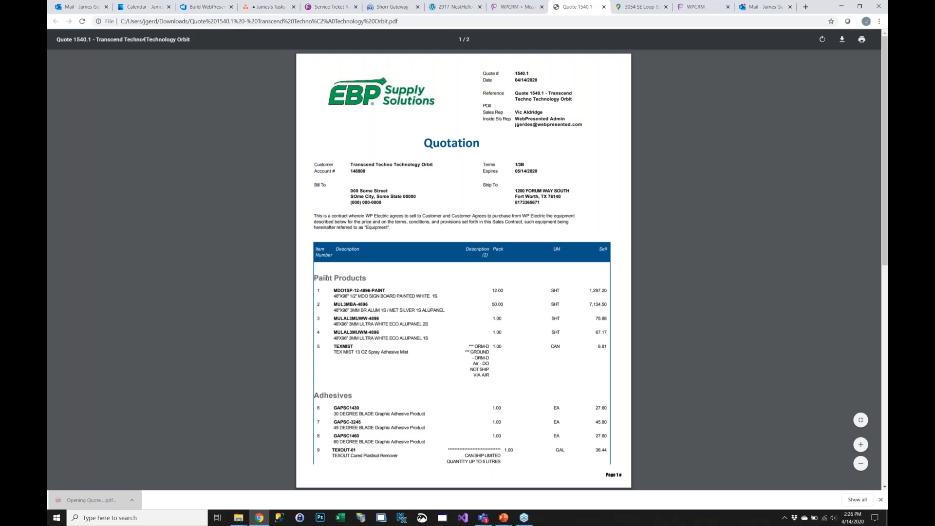
scroll(490, 226, down, 8)
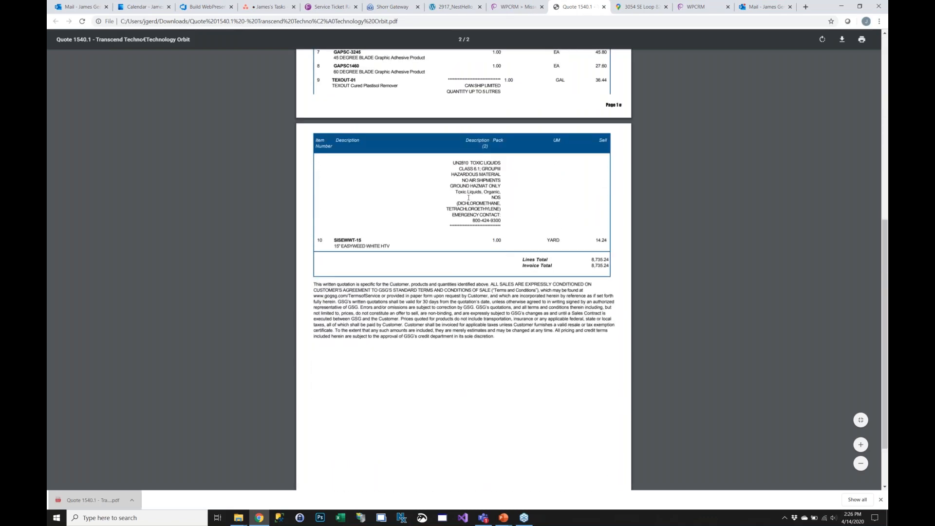
scroll(506, 195, up, 8)
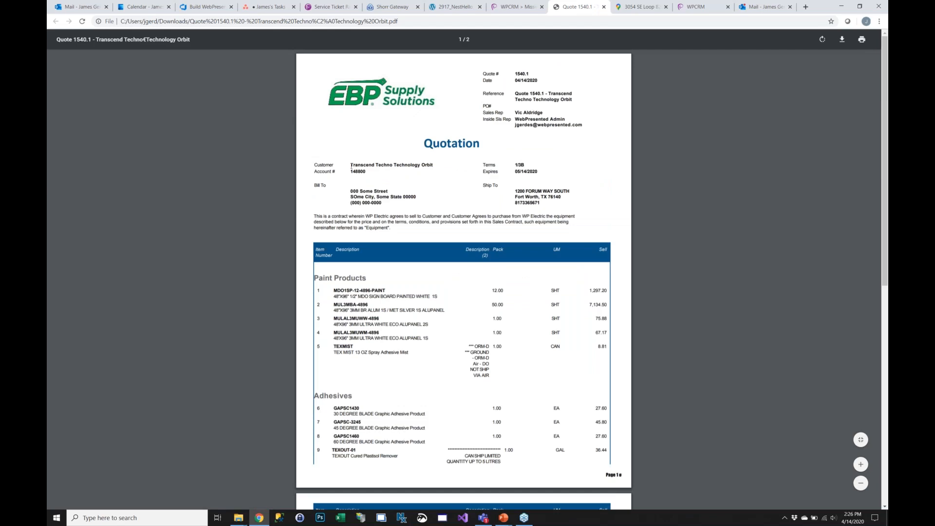
Step: Return to the quote in the CRM and switch to the webinar's PowerPoint slide show
click(515, 7)
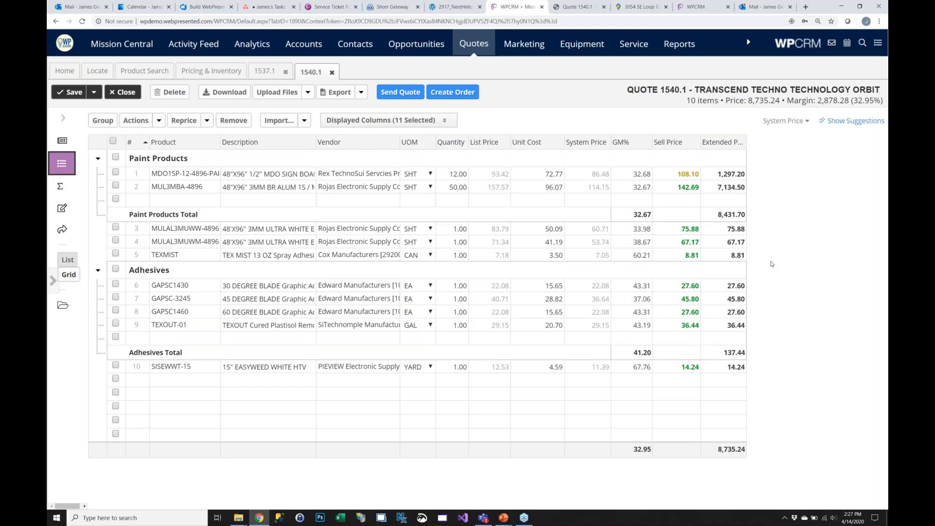
key(alt+Tab)
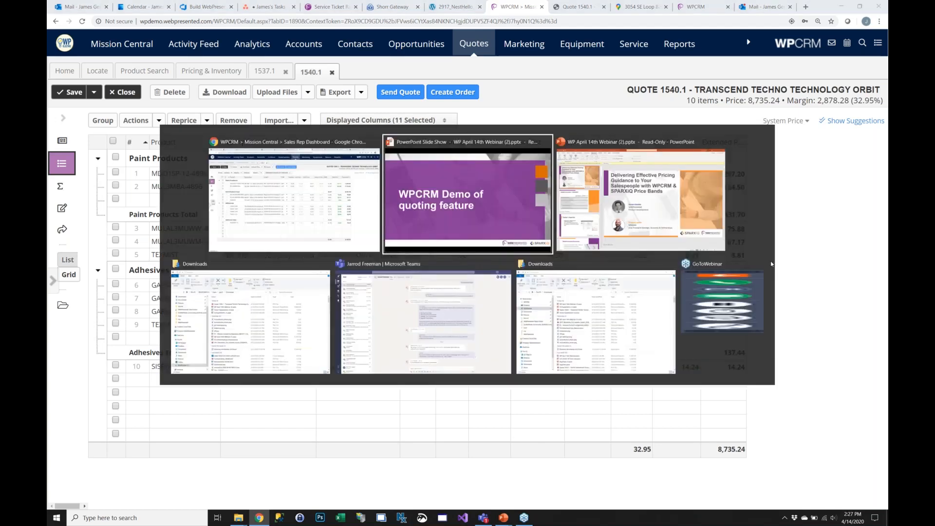